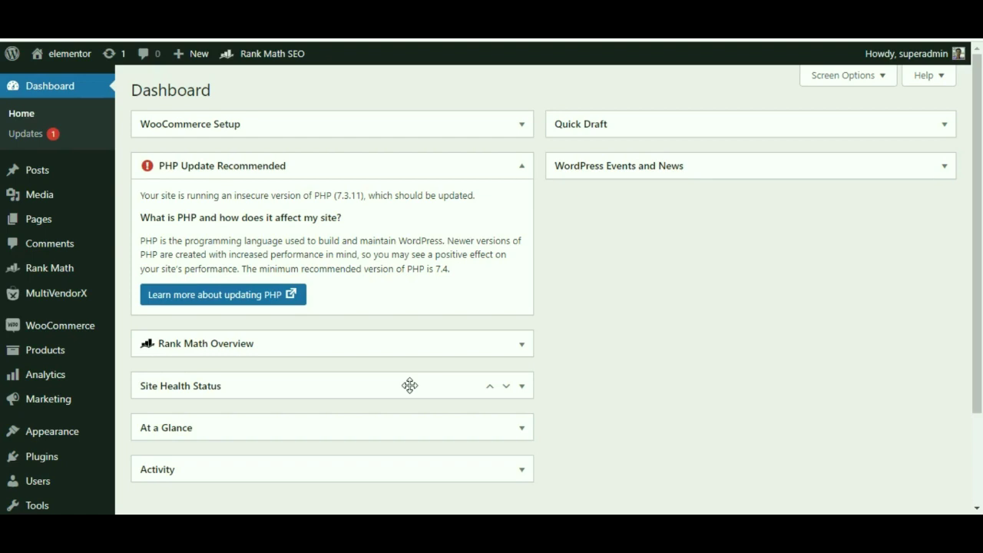
# Open MultiVendorX Settings on its Registration Form tab.
pyautogui.click(150, 414)
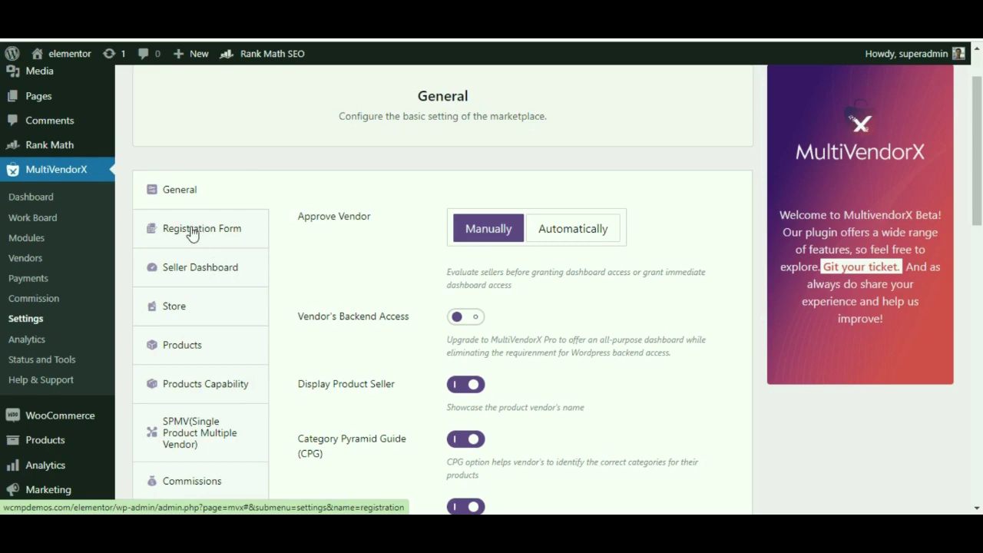
pyautogui.click(192, 234)
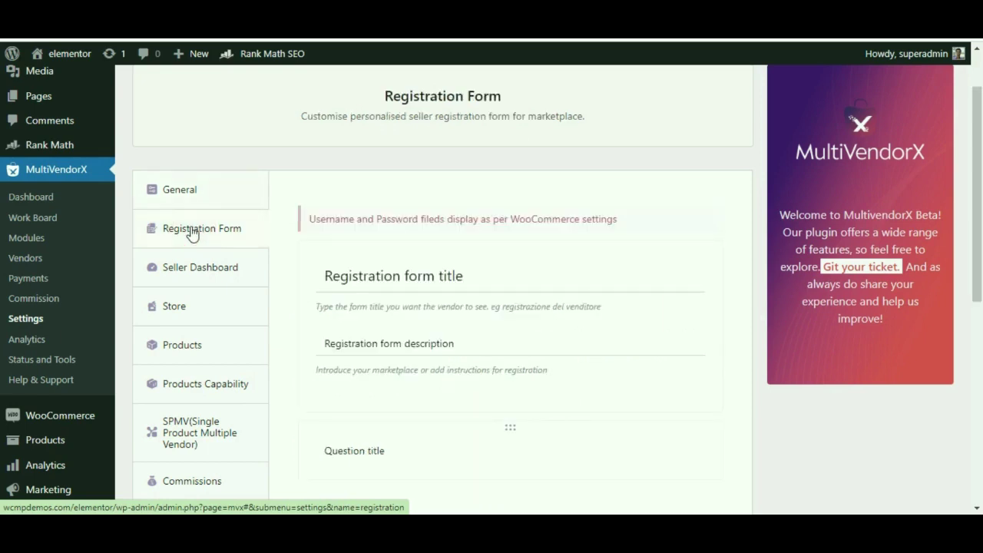
pyautogui.scroll(-1, 487, 248)
pyautogui.scroll(1, 469, 192)
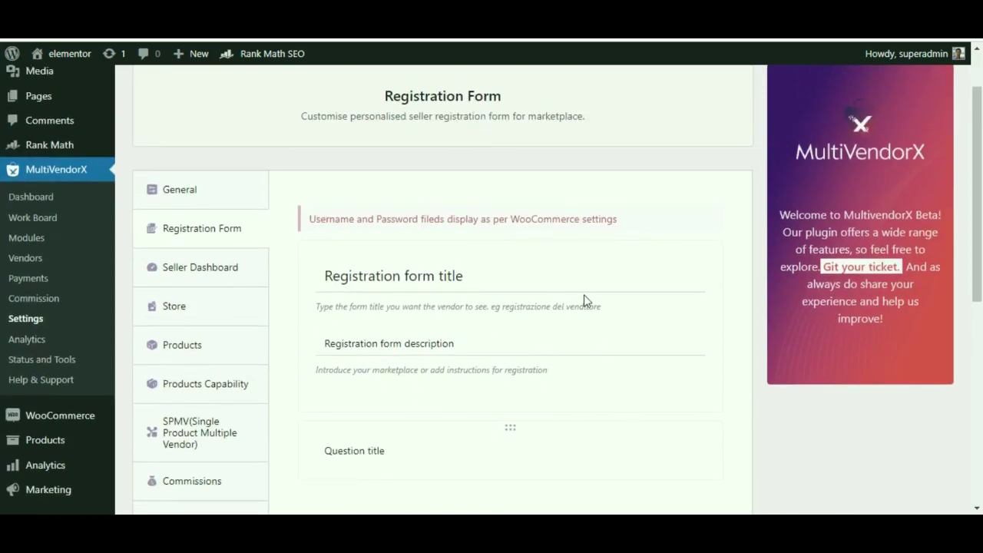
pyautogui.scroll(-1, 529, 309)
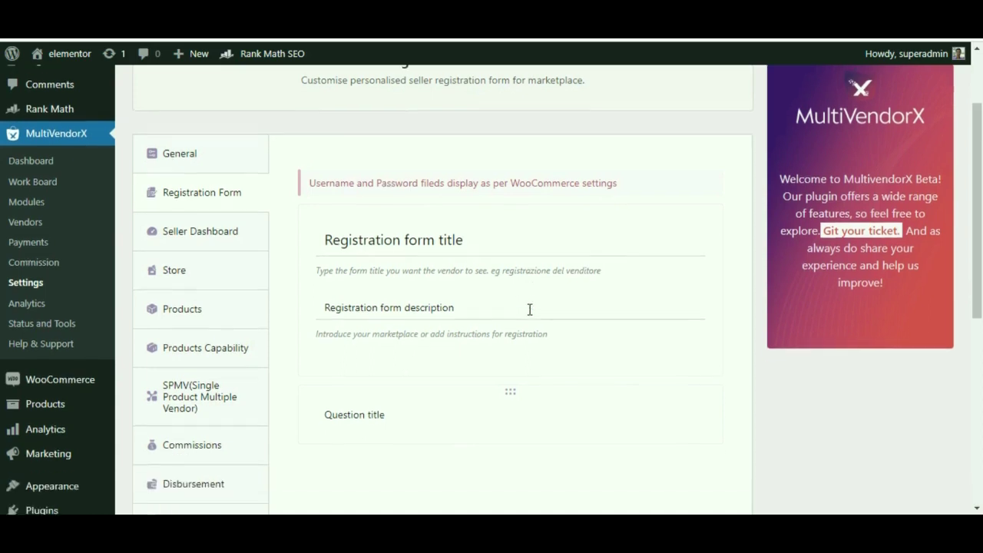
pyautogui.scroll(1, 463, 332)
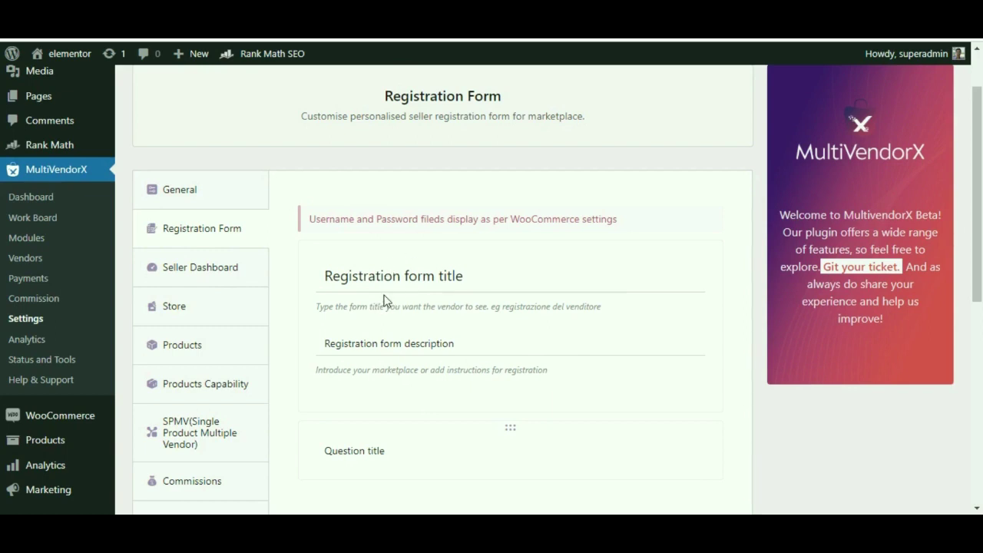
# Title the form 'Indroduce yourself' and write the description 'Let us know more about your'.
pyautogui.click(461, 274)
pyautogui.write('In')
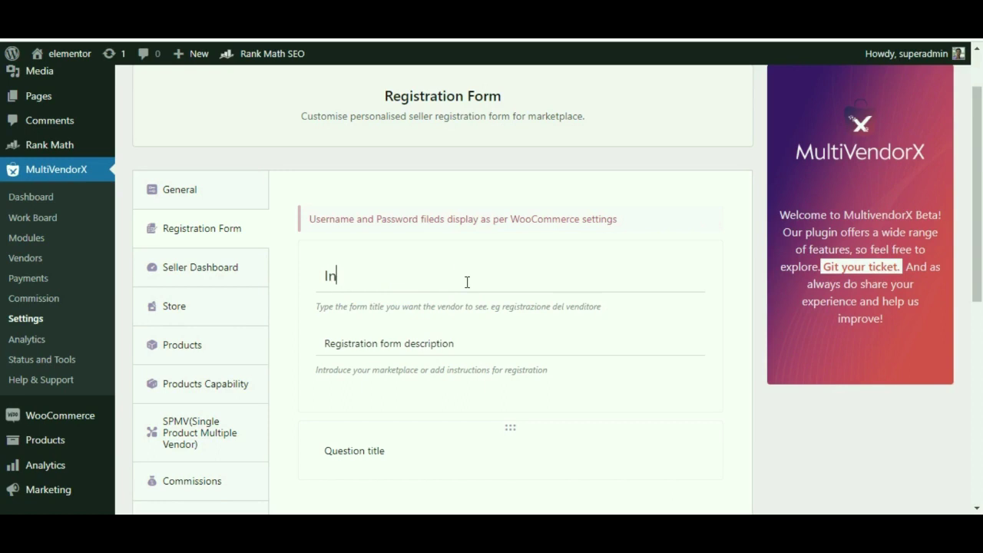
pyautogui.write('droduce yourself')
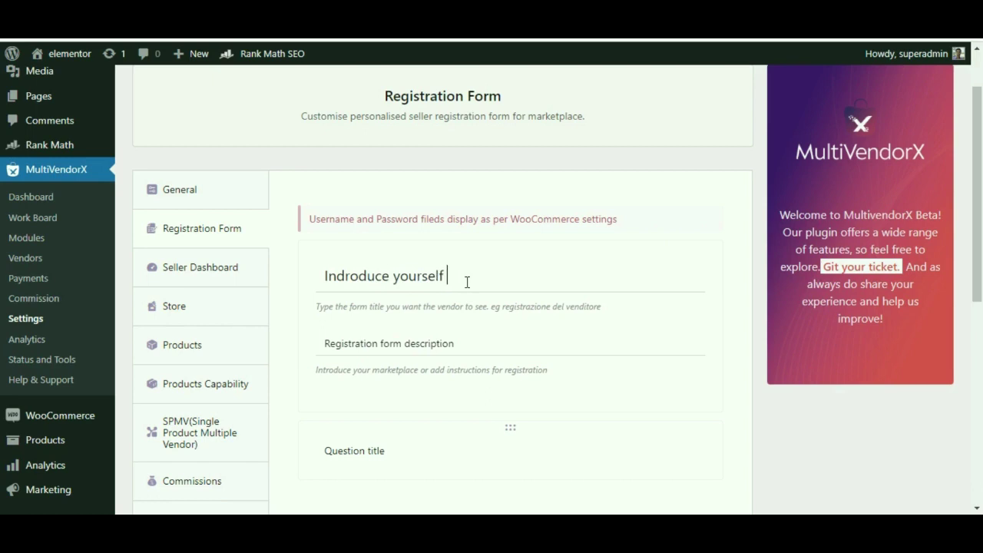
pyautogui.click(386, 331)
pyautogui.write('Let us know ')
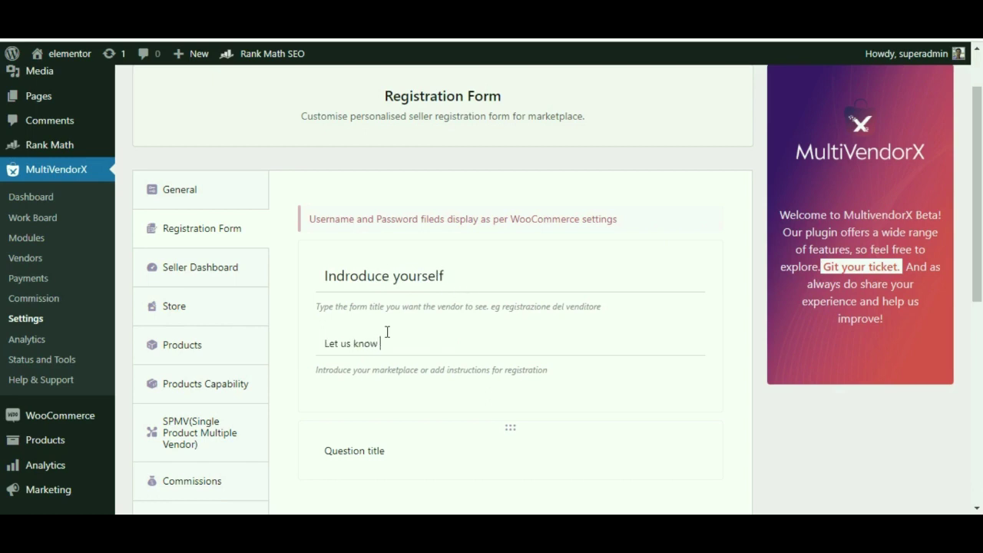
pyautogui.write('more aboutyour')
pyautogui.press('BackSpace')
pyautogui.press('BackSpace')
pyautogui.press('BackSpace')
pyautogui.press('BackSpace')
pyautogui.write('your')
pyautogui.scroll(-2, 399, 291)
# Name the first question 'Contact Number'.
pyautogui.click(330, 303)
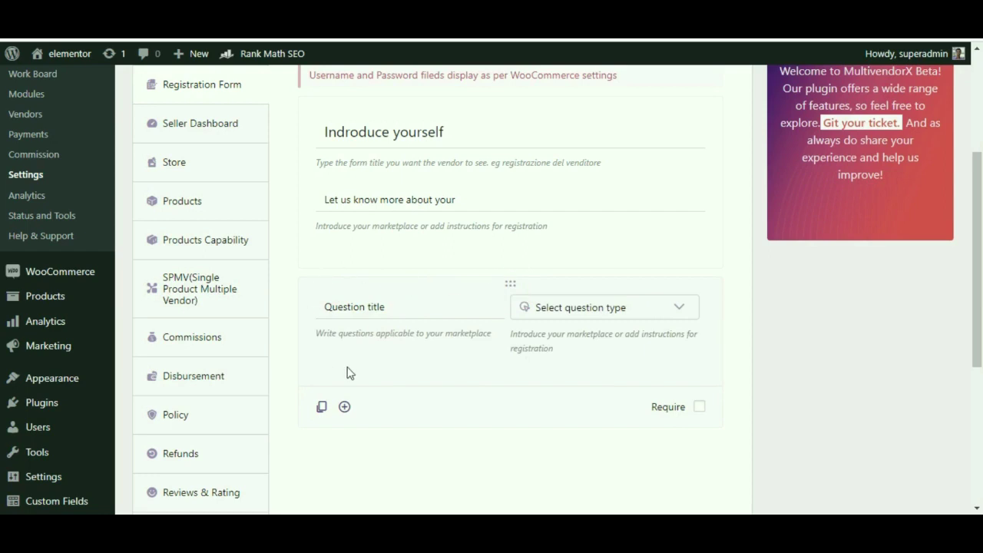
pyautogui.click(350, 307)
pyautogui.write('Contact Number')
# Make Contact Number a Phone question with placeholder 'Enter the Contact Number'.
pyautogui.click(682, 309)
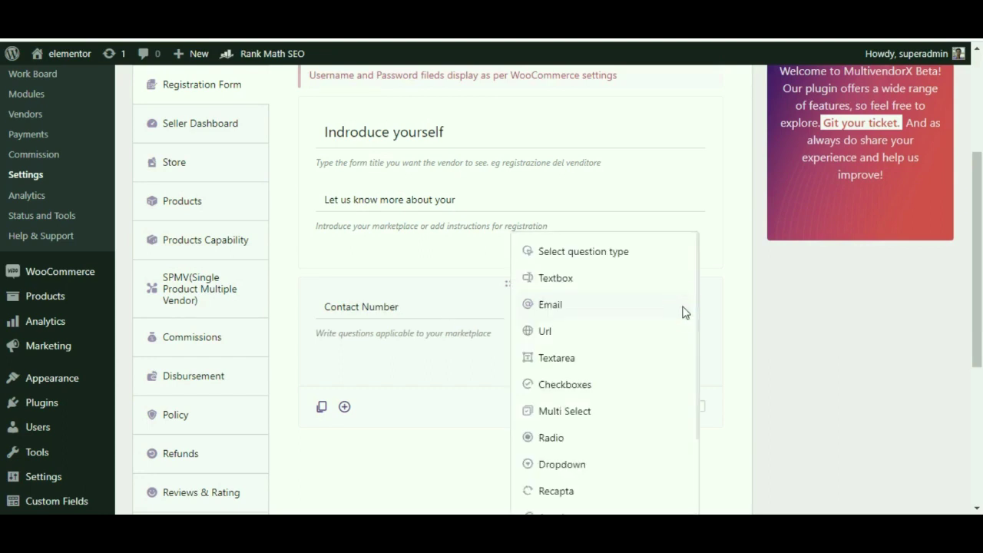
pyautogui.scroll(-1, 664, 325)
pyautogui.scroll(-5, 664, 326)
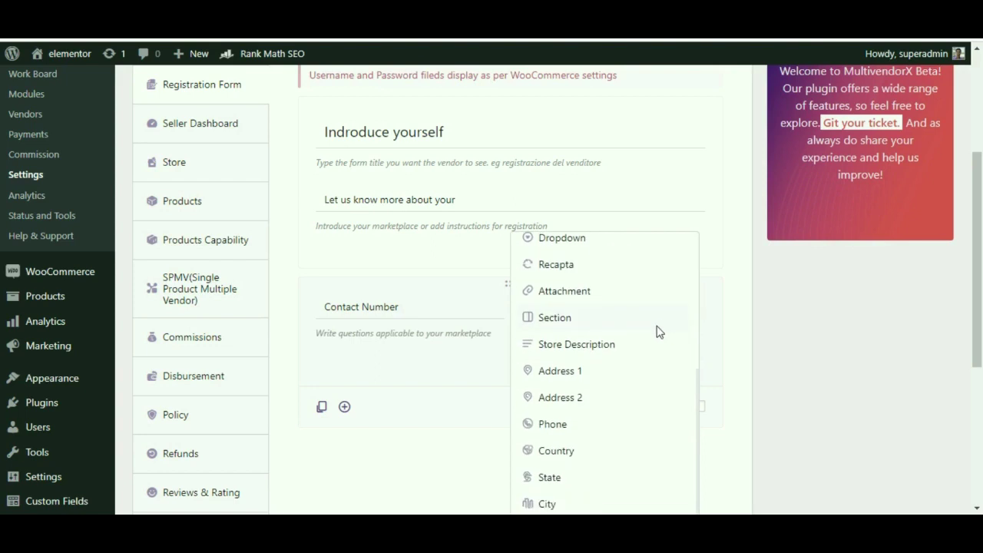
pyautogui.scroll(-2, 585, 375)
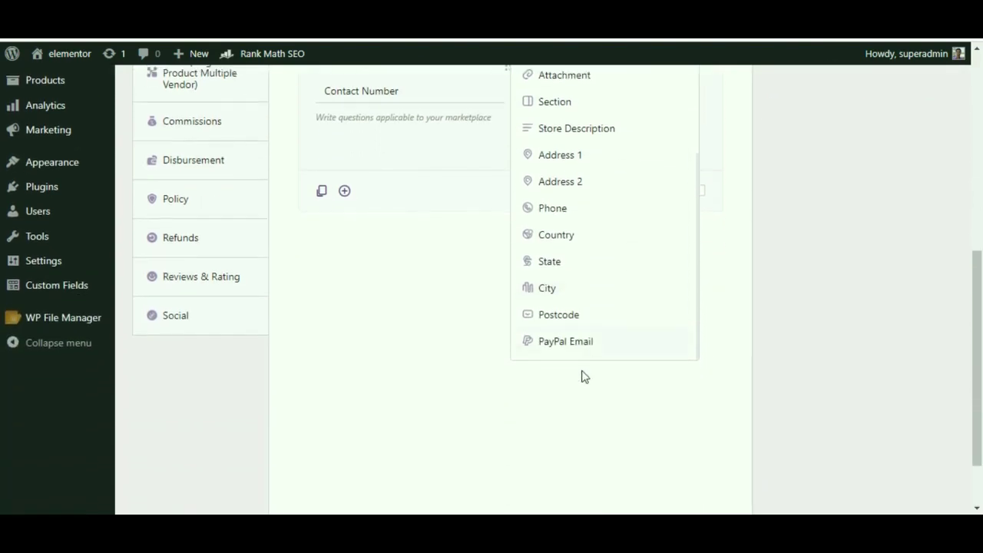
pyautogui.click(528, 140)
pyautogui.scroll(3, 491, 226)
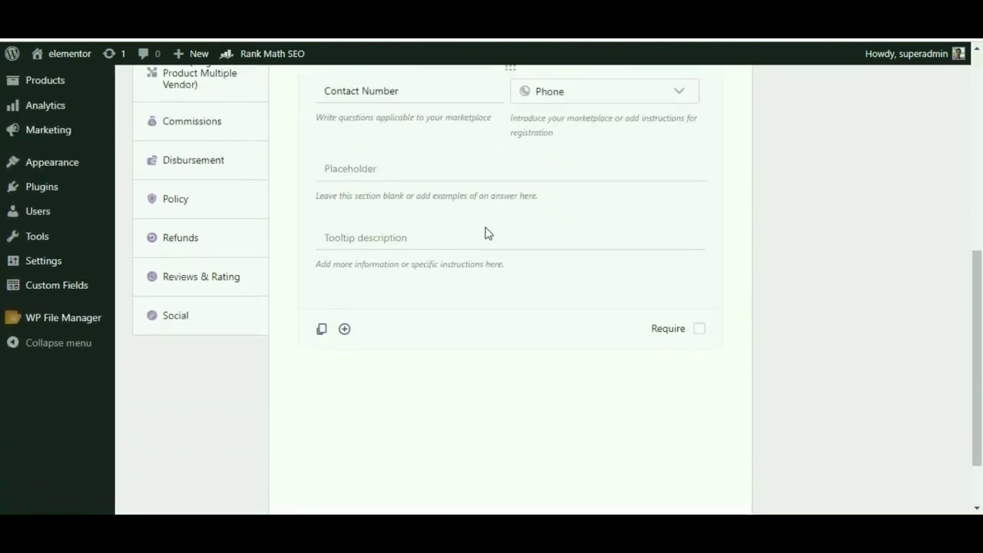
pyautogui.click(443, 231)
pyautogui.write('Enter')
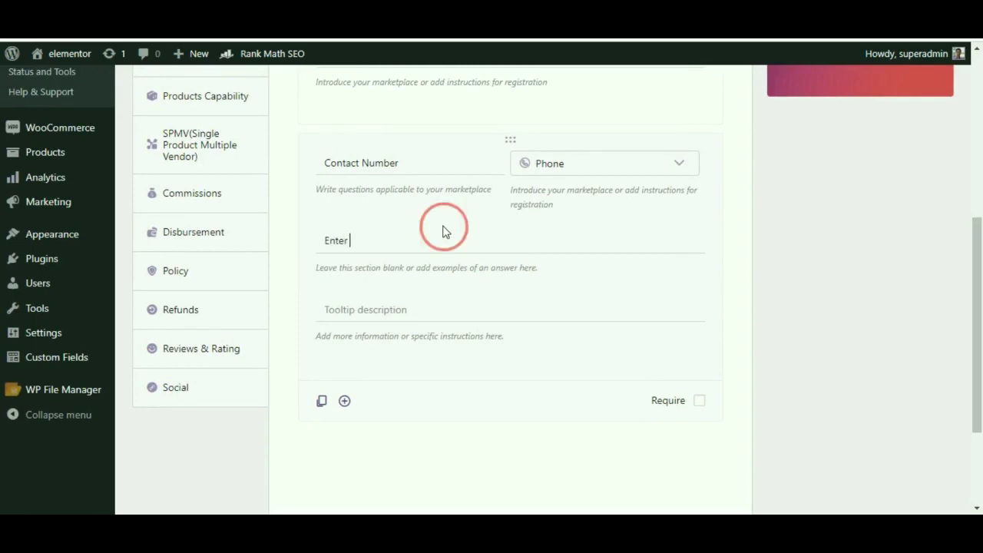
pyautogui.write(' the Contact Number')
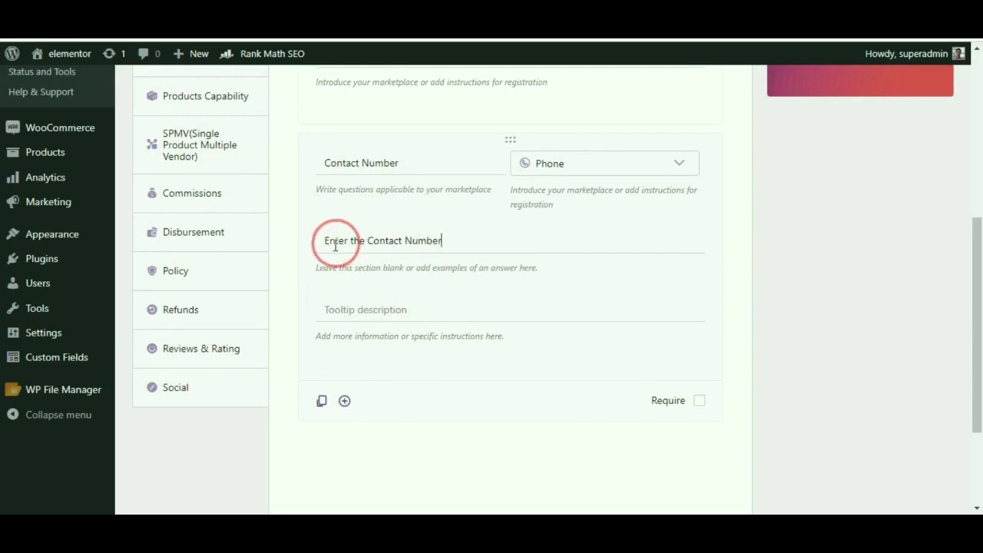
# Give Contact Number the tooltip 'The contact Number should be valid', make it required, and duplicate it.
pyautogui.click(343, 307)
pyautogui.write('The contact ')
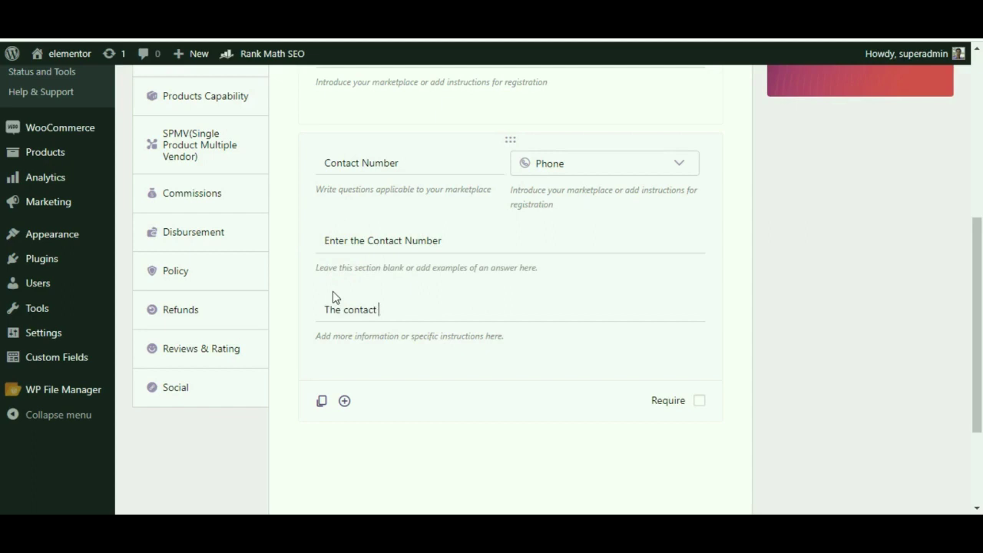
pyautogui.write('Number should be valid')
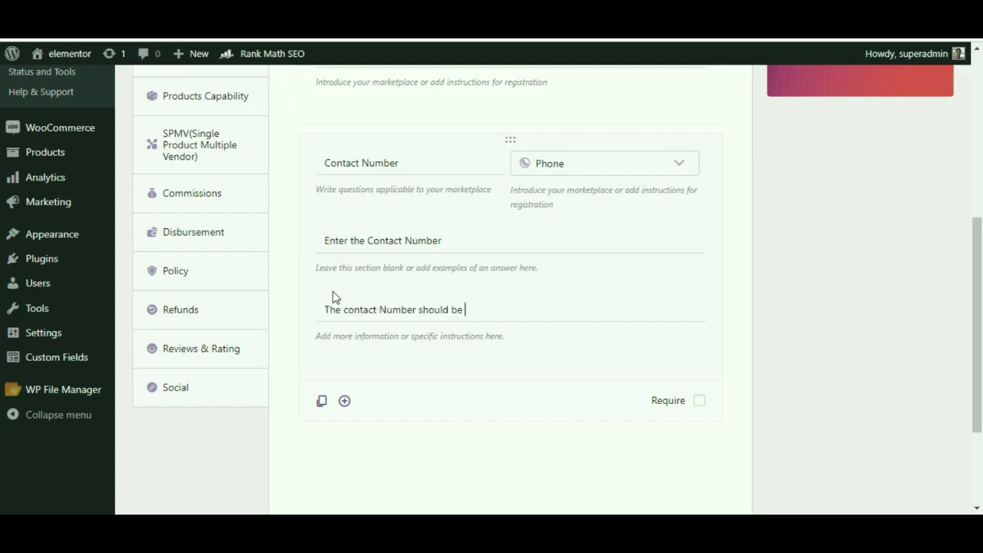
pyautogui.click(668, 393)
pyautogui.click(698, 400)
pyautogui.click(321, 403)
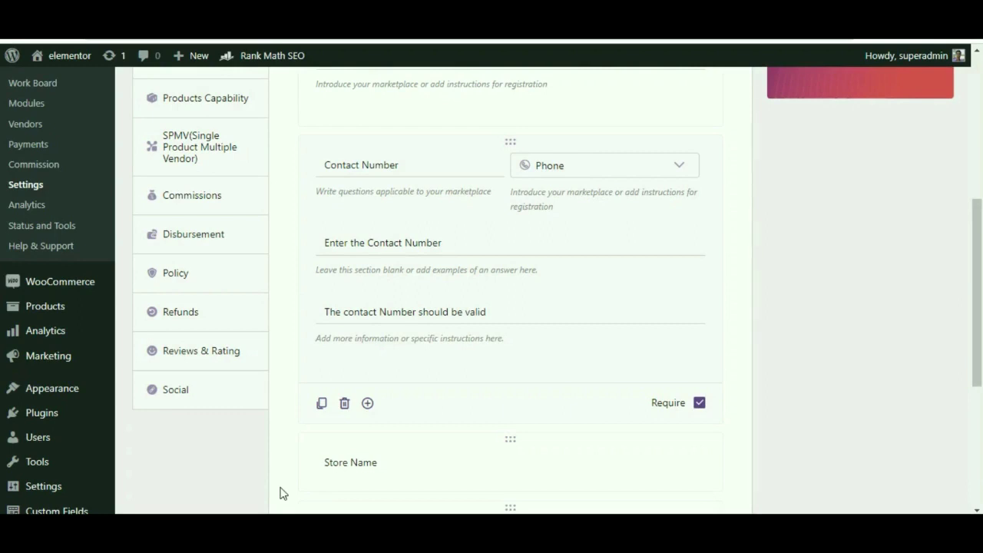
pyautogui.click(321, 404)
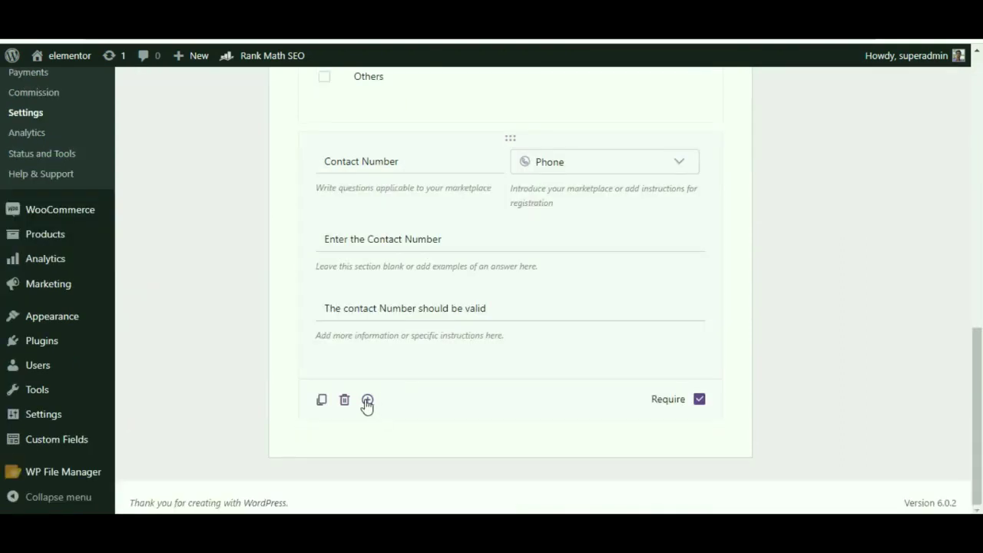
# Delete the duplicate Contact Number card, set up the required Store Name textbox, and add a blank question.
pyautogui.click(367, 401)
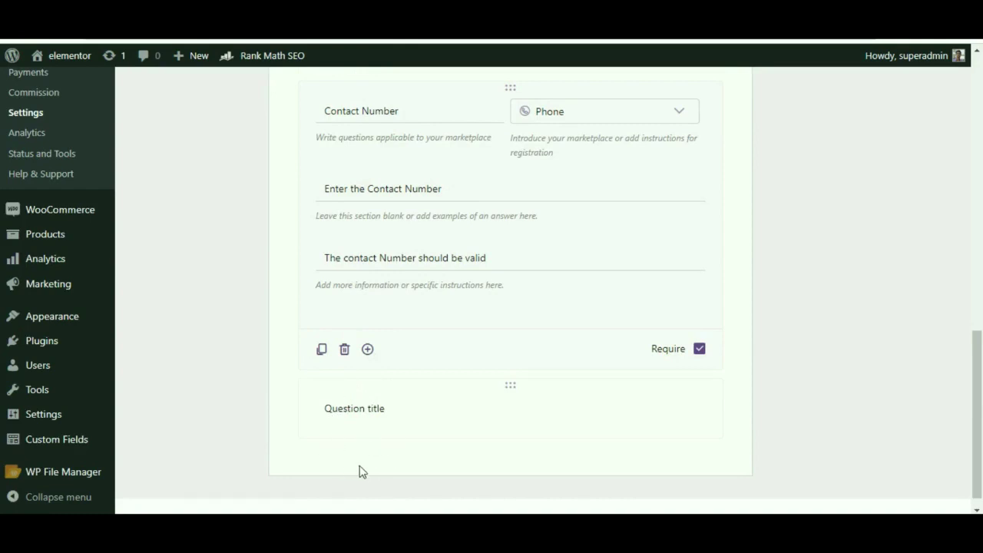
pyautogui.click(345, 350)
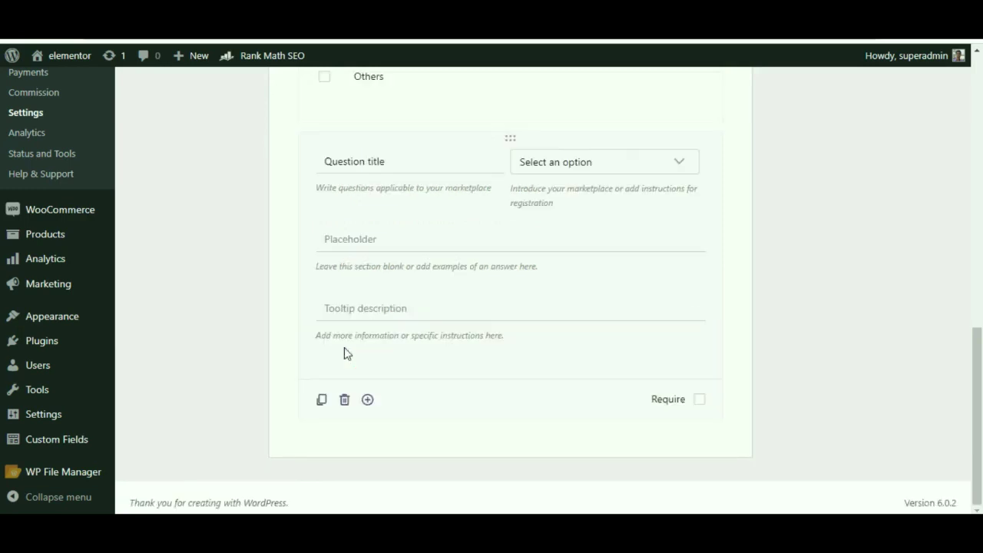
pyautogui.click(413, 325)
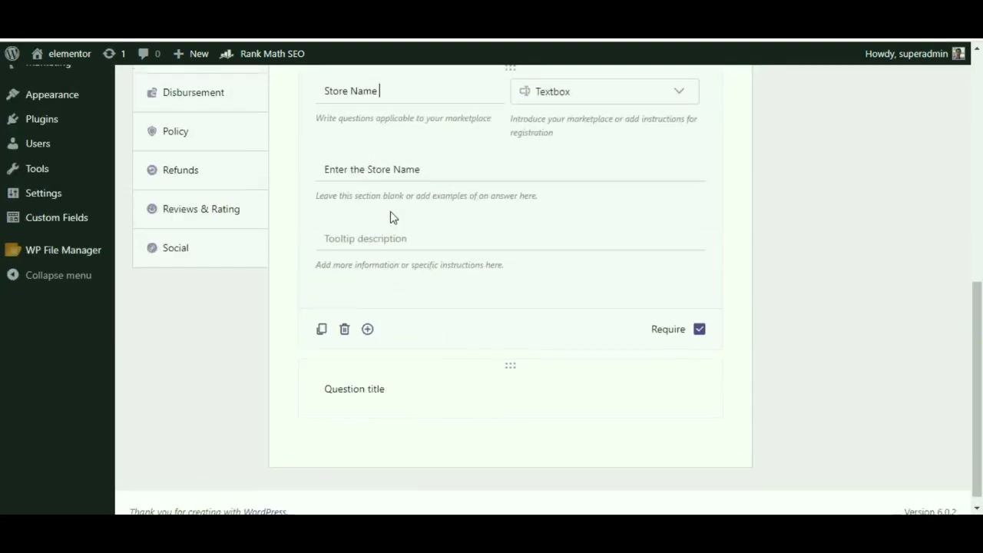
pyautogui.scroll(1, 390, 217)
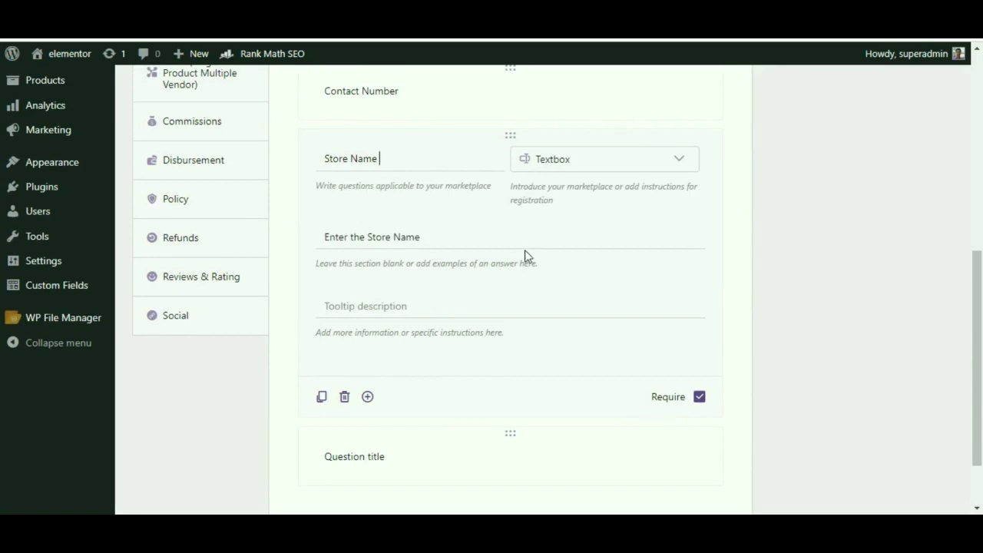
pyautogui.scroll(-1, 524, 249)
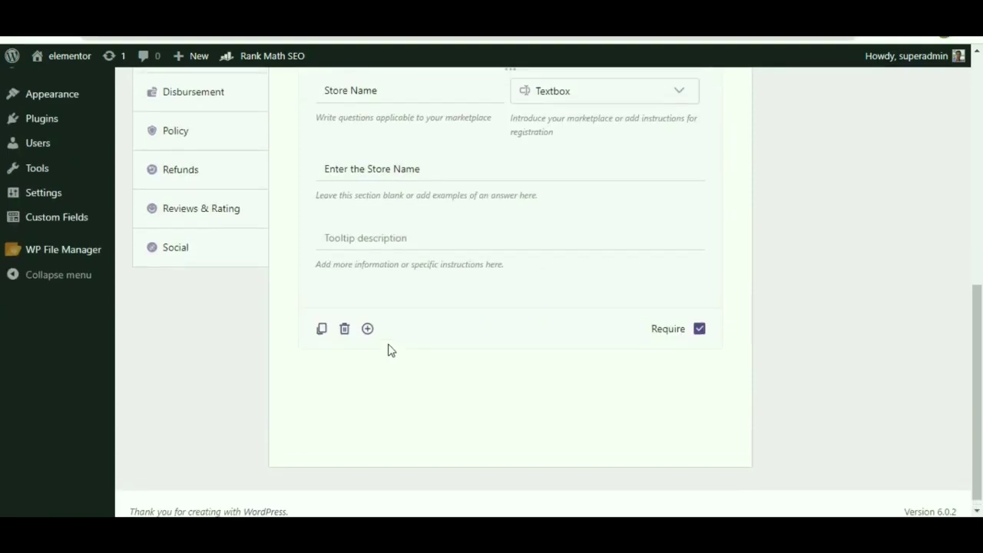
pyautogui.scroll(1, 389, 350)
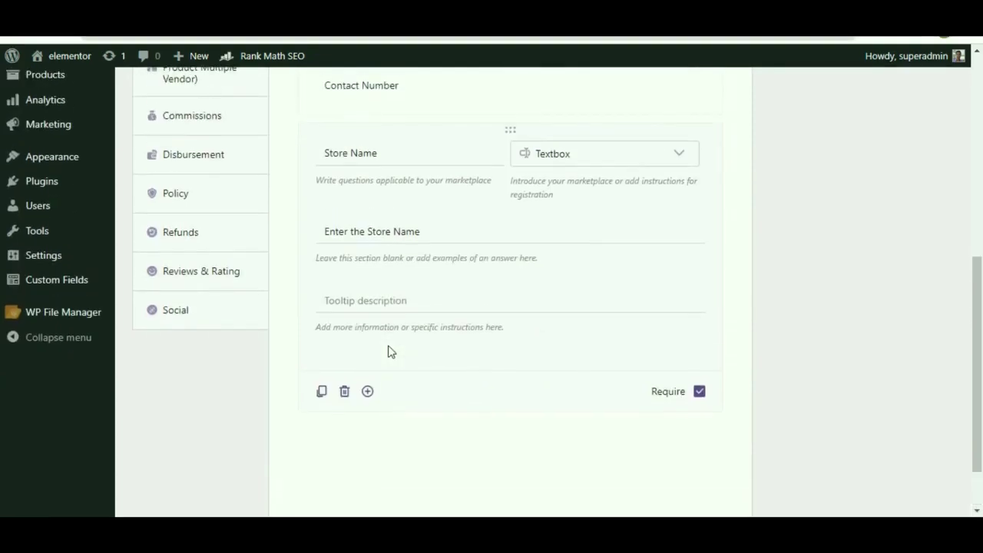
pyautogui.scroll(-1, 369, 376)
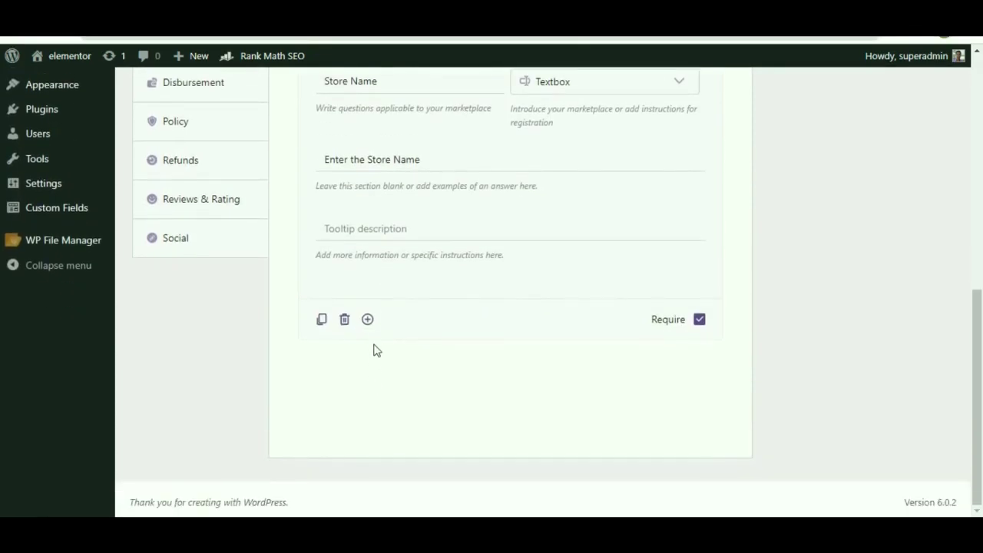
pyautogui.click(367, 320)
# Title the new question 'Gender' and make it a Checkboxes question.
pyautogui.click(360, 375)
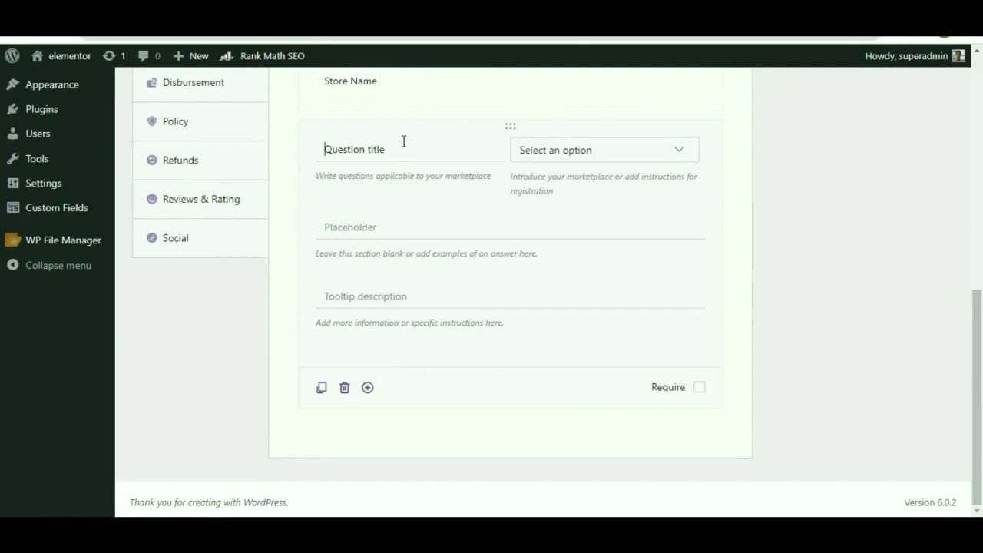
pyautogui.write('Gender')
pyautogui.click(681, 152)
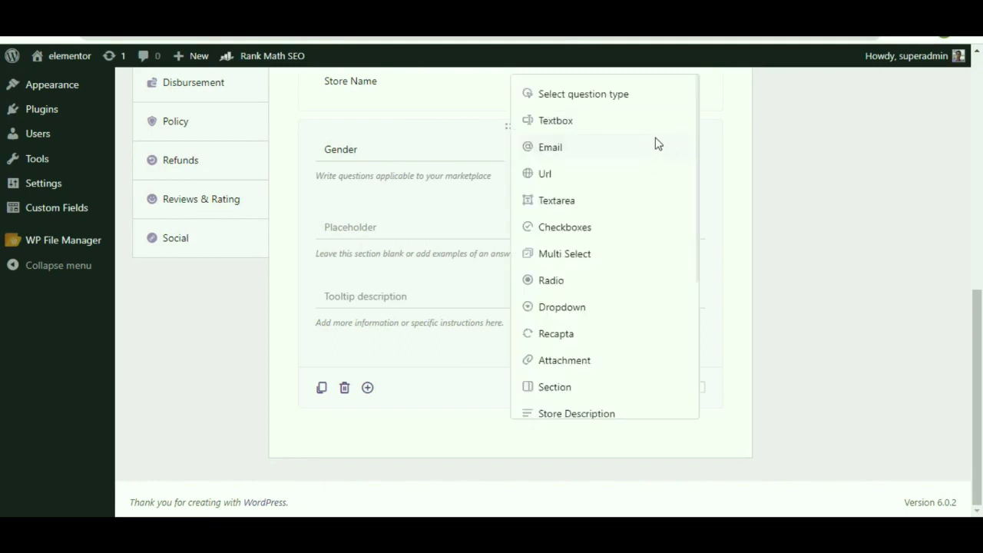
pyautogui.click(604, 229)
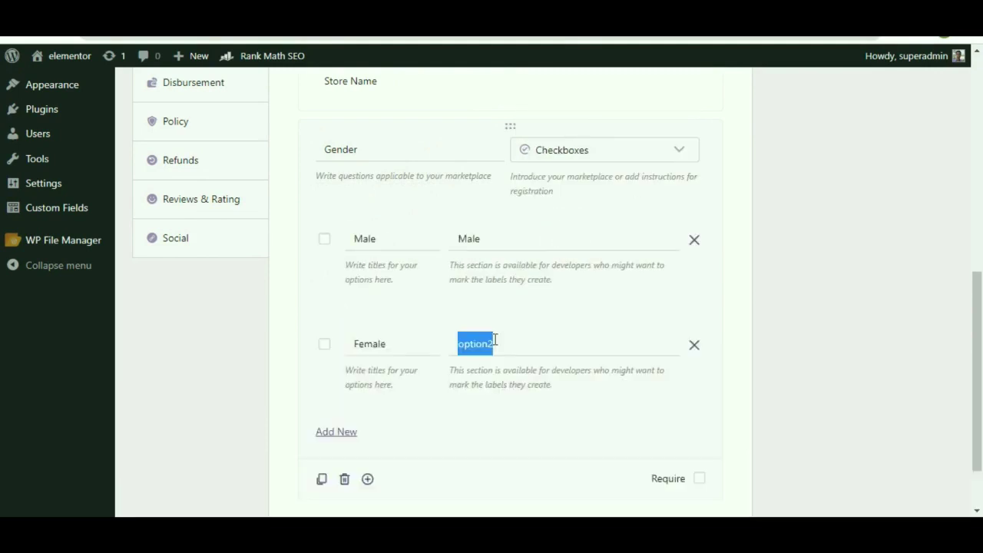
# Add the Female and Others options, toggling Require on and back off.
pyautogui.write('Female')
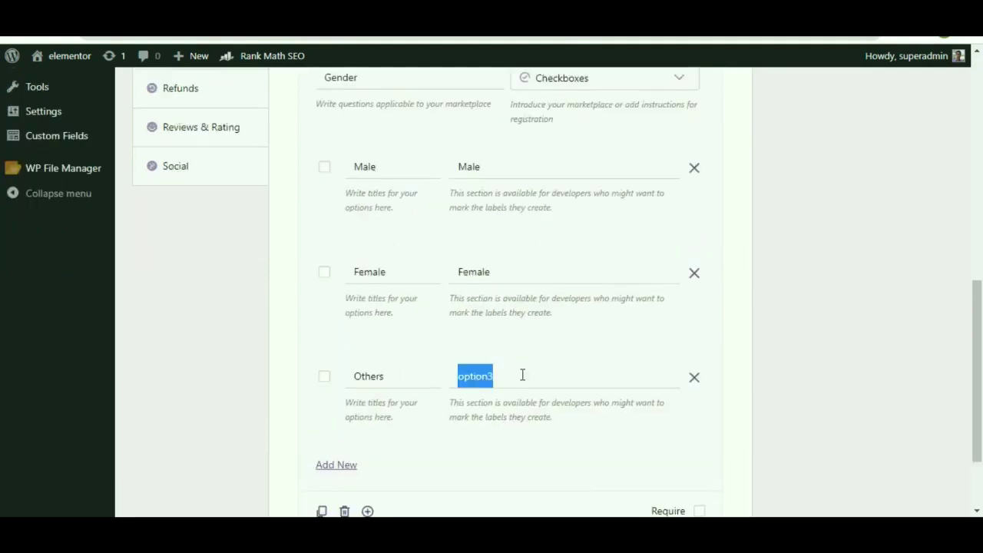
pyautogui.write('Others')
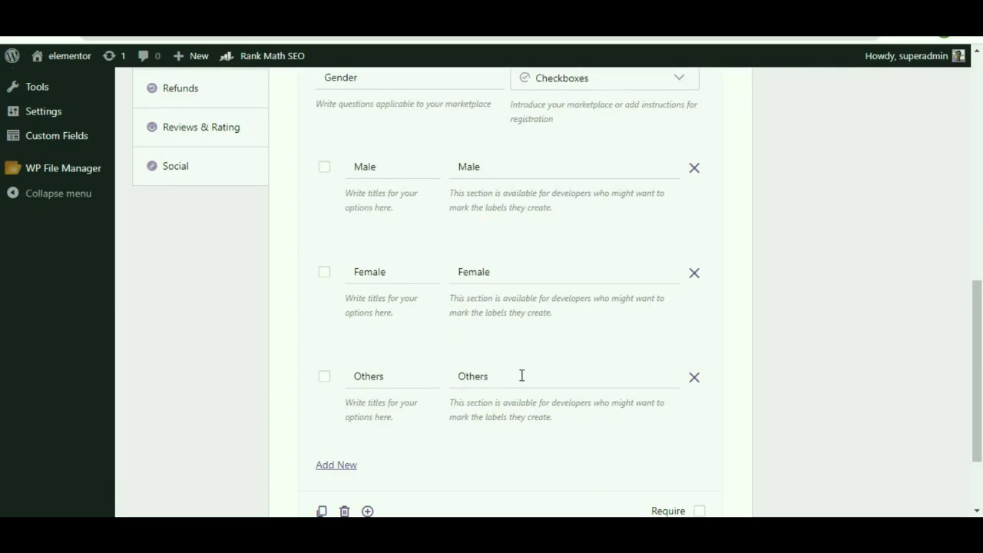
pyautogui.scroll(-1, 500, 369)
pyautogui.click(699, 440)
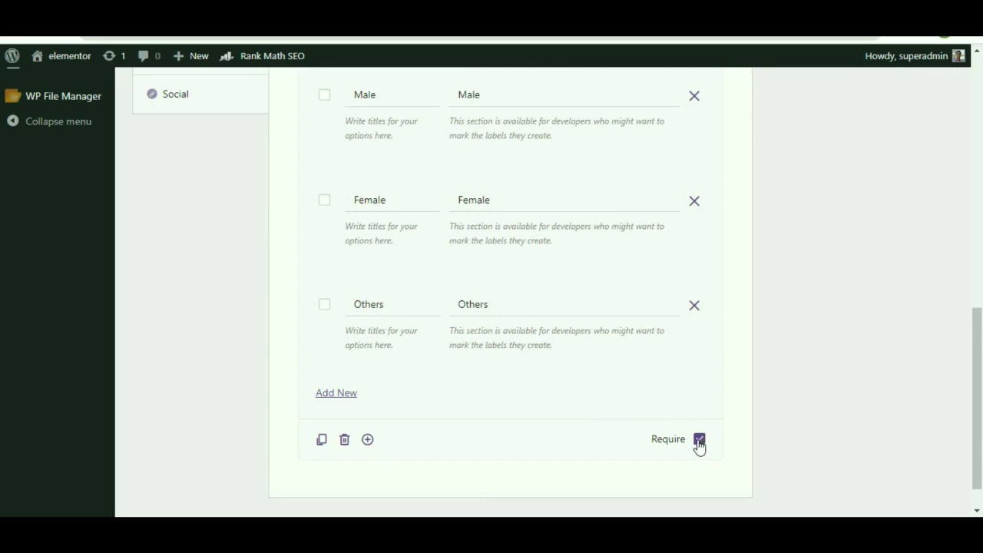
pyautogui.click(699, 441)
pyautogui.scroll(3, 699, 444)
pyautogui.scroll(3, 755, 370)
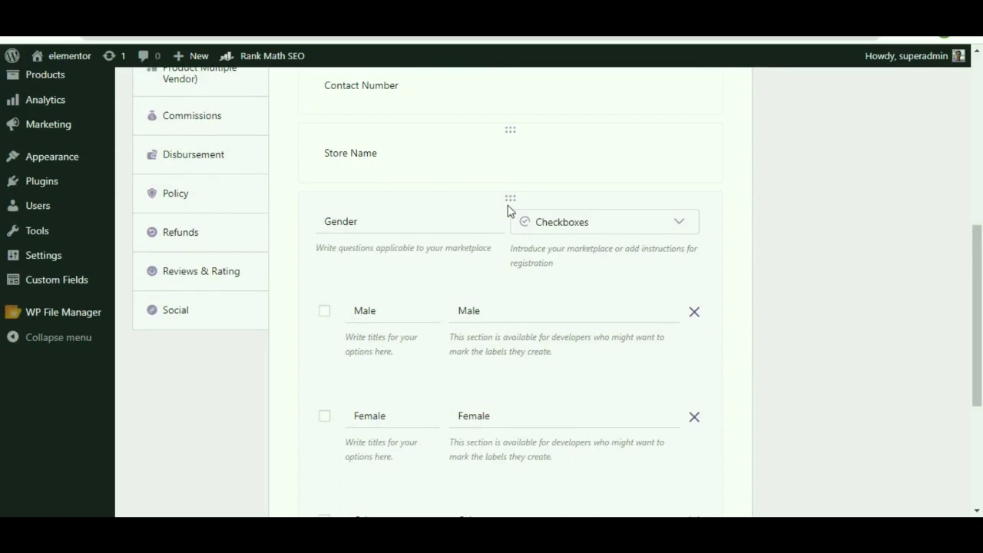
pyautogui.scroll(-2, 482, 350)
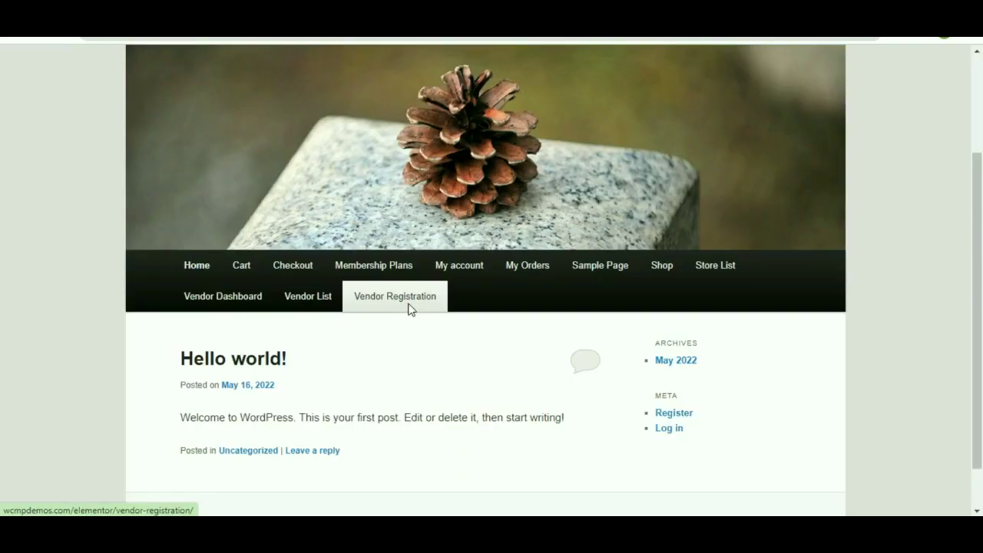
# Open the Vendor Registration page and enter the vendor's email address.
pyautogui.click(409, 307)
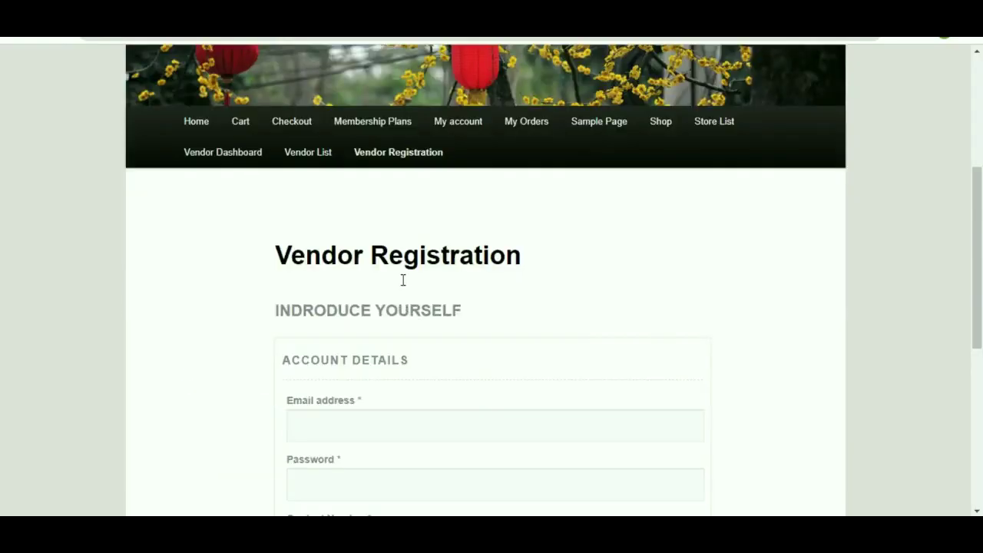
pyautogui.scroll(-1, 285, 290)
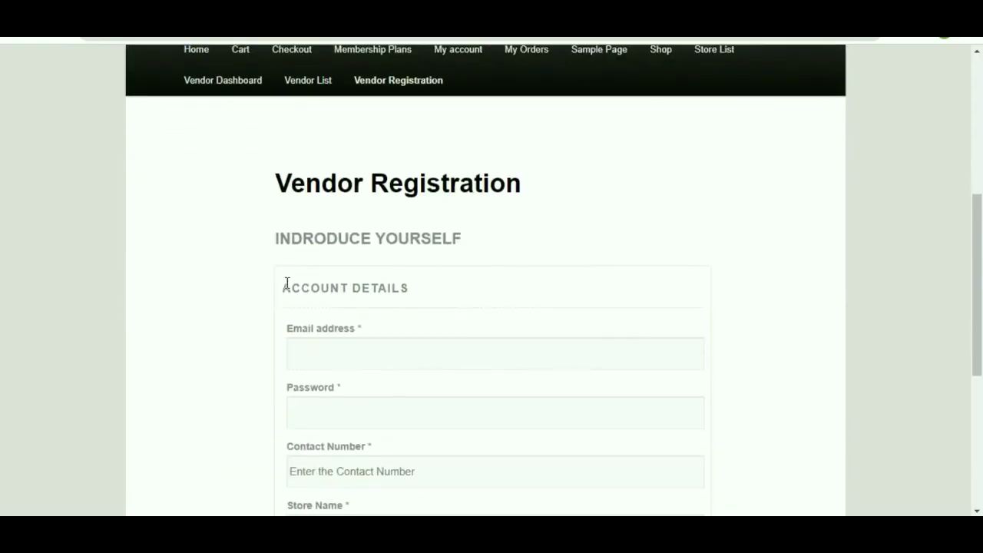
pyautogui.scroll(-3, 357, 228)
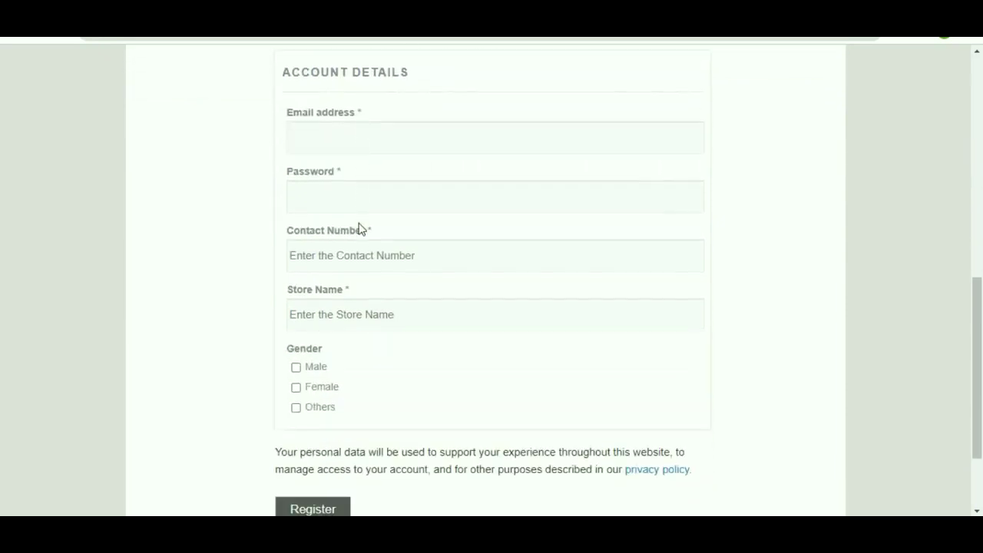
pyautogui.scroll(3, 350, 373)
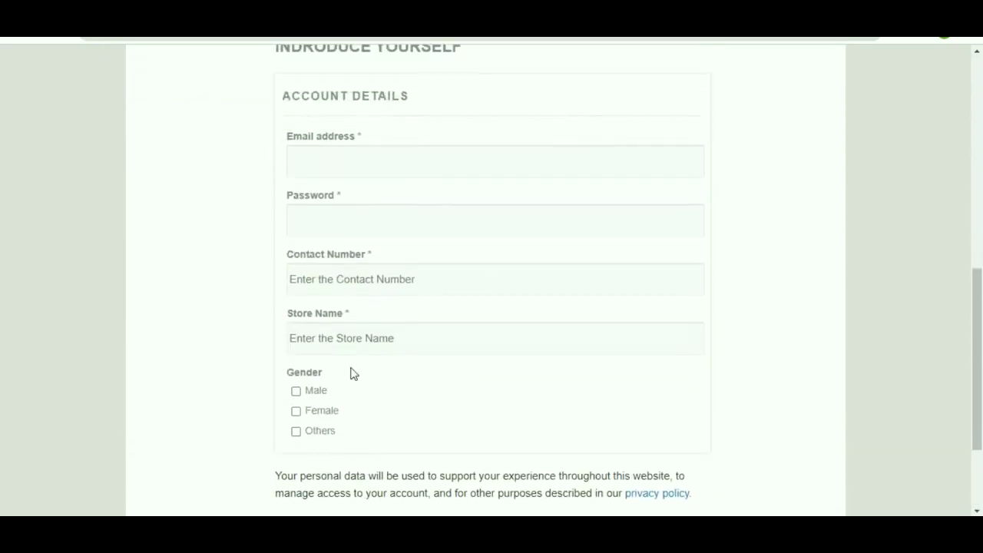
pyautogui.scroll(2, 353, 370)
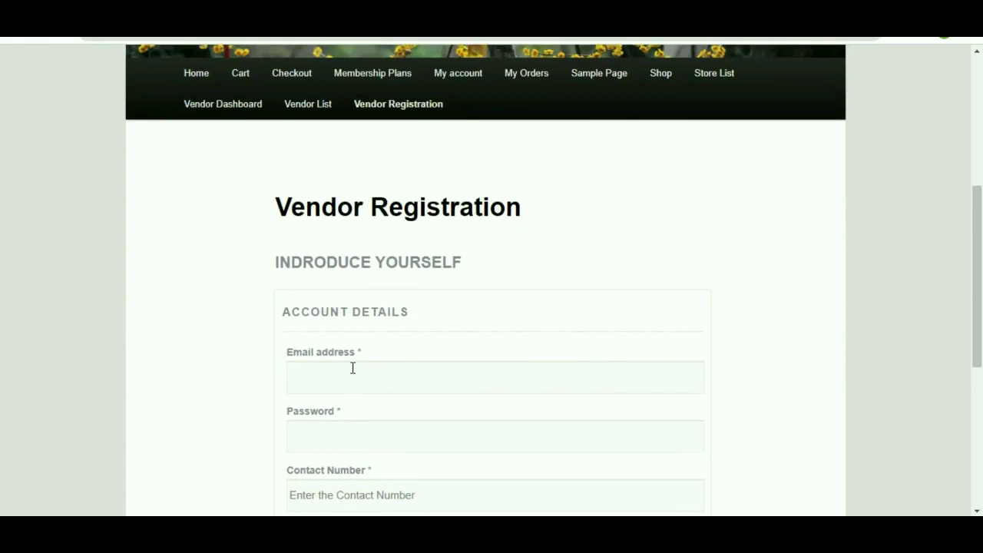
pyautogui.scroll(-2, 352, 368)
pyautogui.click(334, 245)
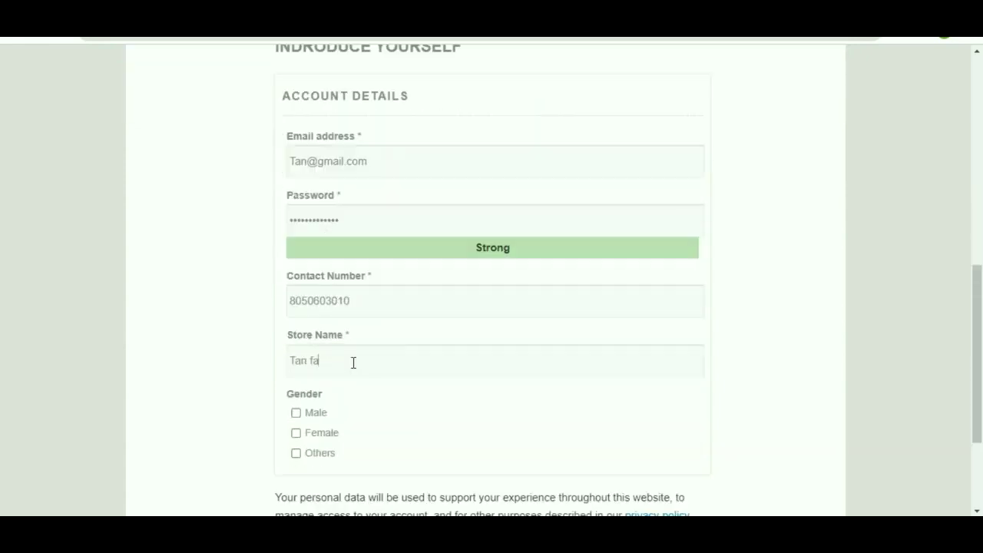
# Fill in the store name, correcting it to 'Tan Fashion Store'.
pyautogui.write('ashion Store')
pyautogui.click(315, 365)
pyautogui.press('BackSpace')
pyautogui.write('F')
# Tick Female as gender, submit the registration, and decline saving the password.
pyautogui.scroll(-1, 375, 331)
pyautogui.click(296, 360)
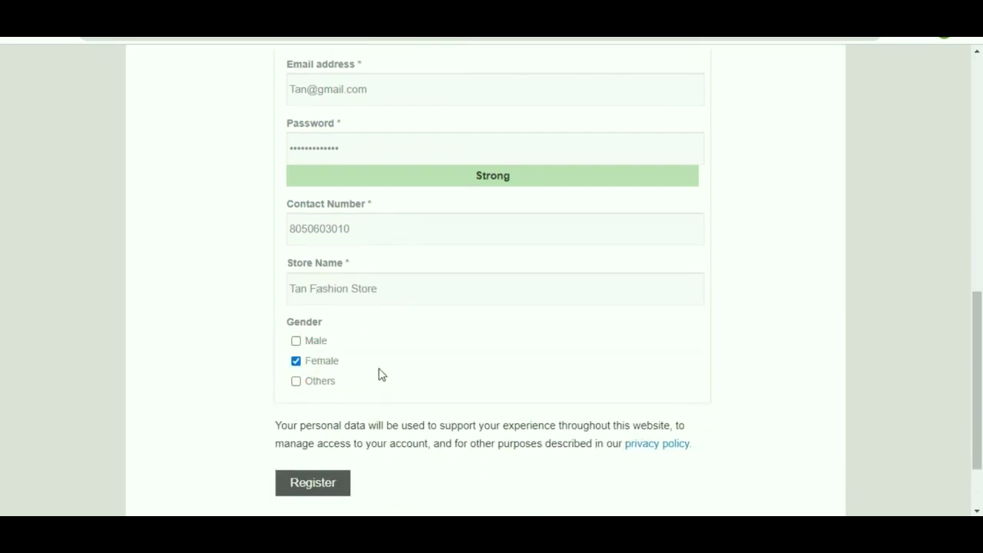
pyautogui.scroll(-1, 381, 374)
pyautogui.click(319, 398)
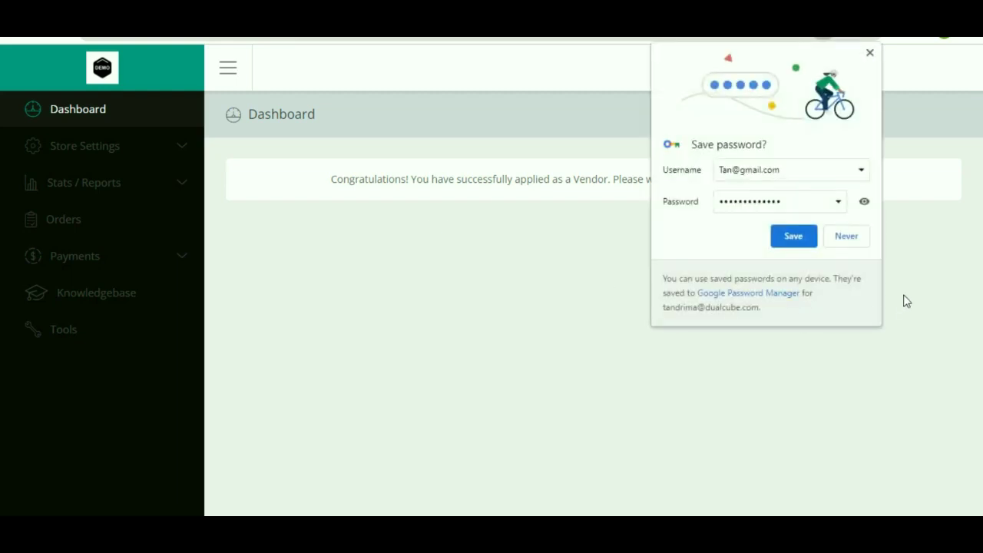
pyautogui.click(847, 237)
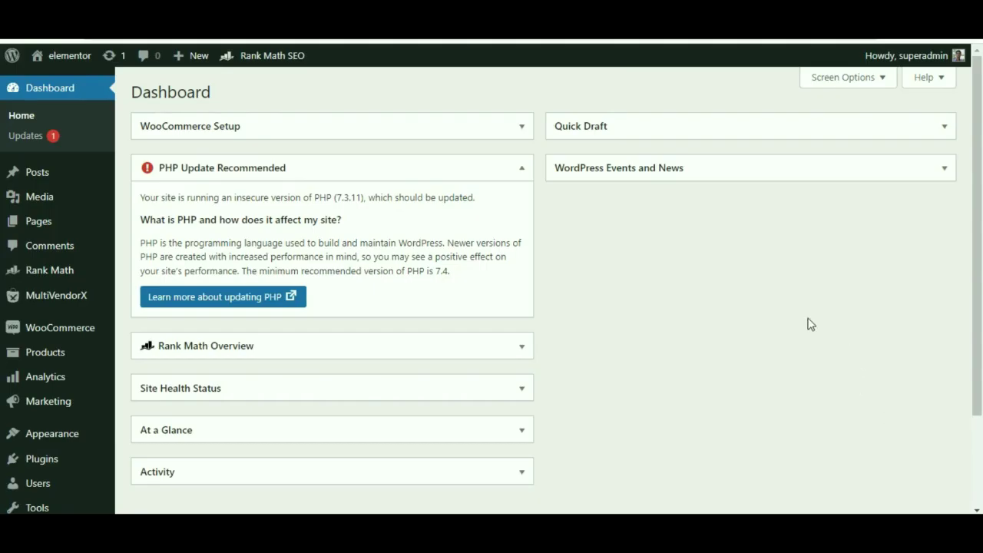
# Open the MultiVendorX Vendors list filtered to Pending applications.
pyautogui.moveTo(55, 307)
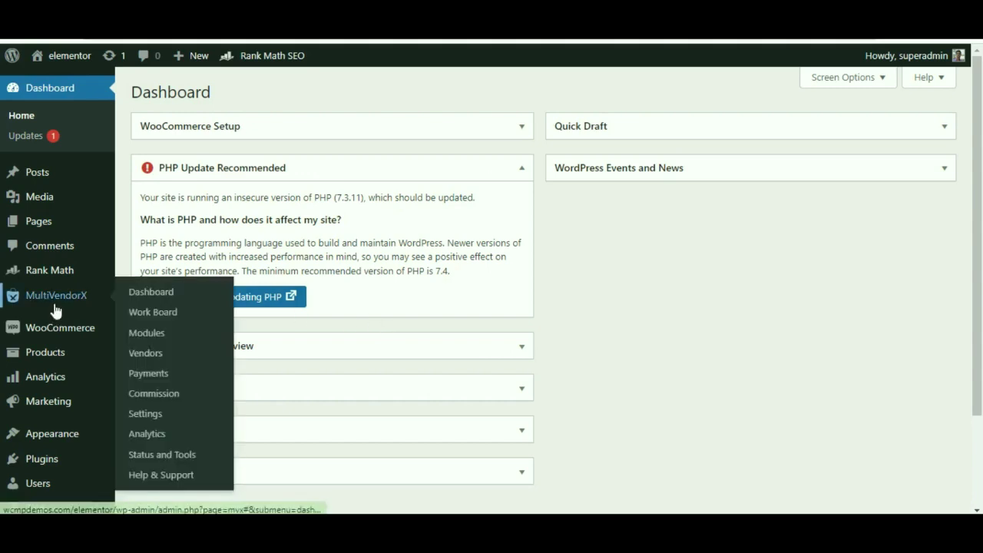
pyautogui.click(147, 357)
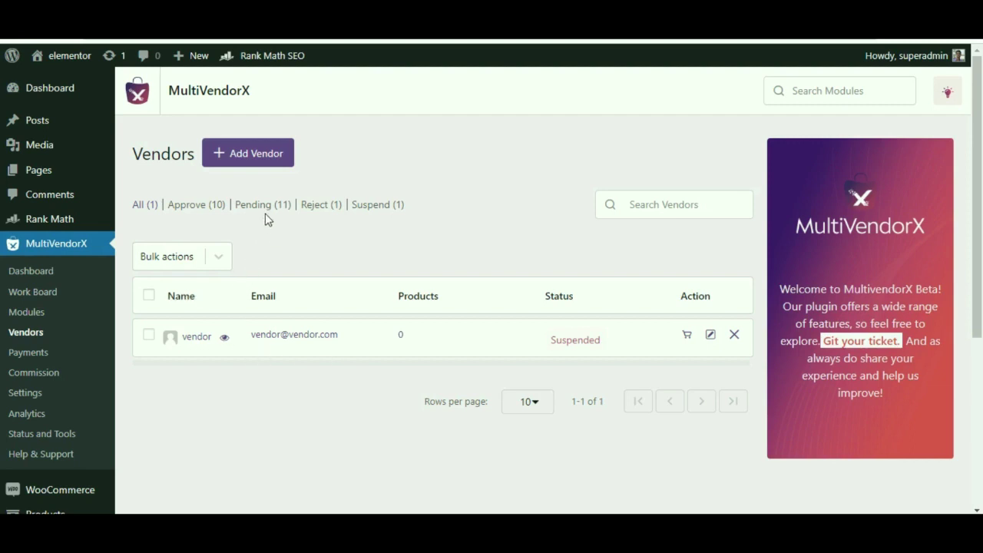
pyautogui.click(267, 208)
pyautogui.click(265, 209)
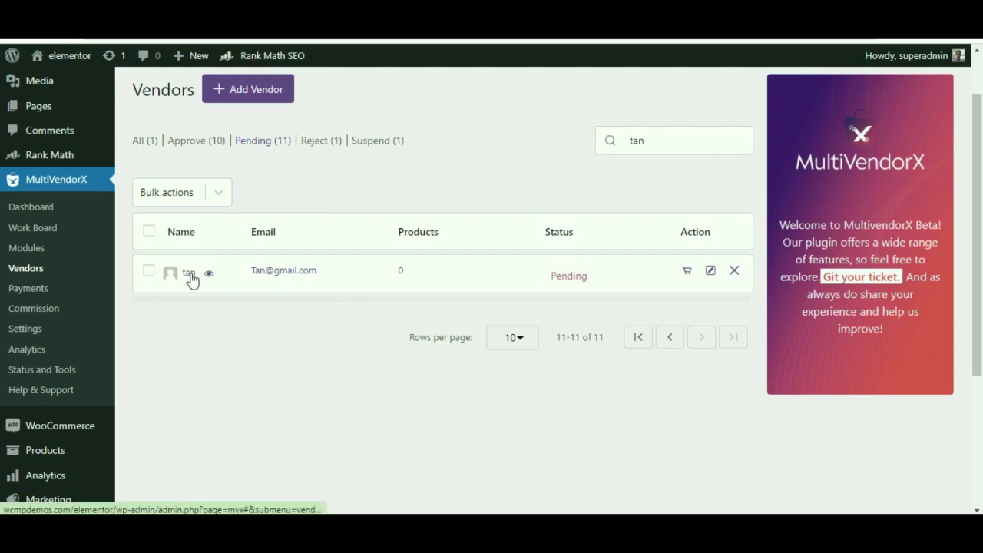
# Open the new vendor's application and review its contact number, store name Tan Fashion Store and Female gender.
pyautogui.click(189, 273)
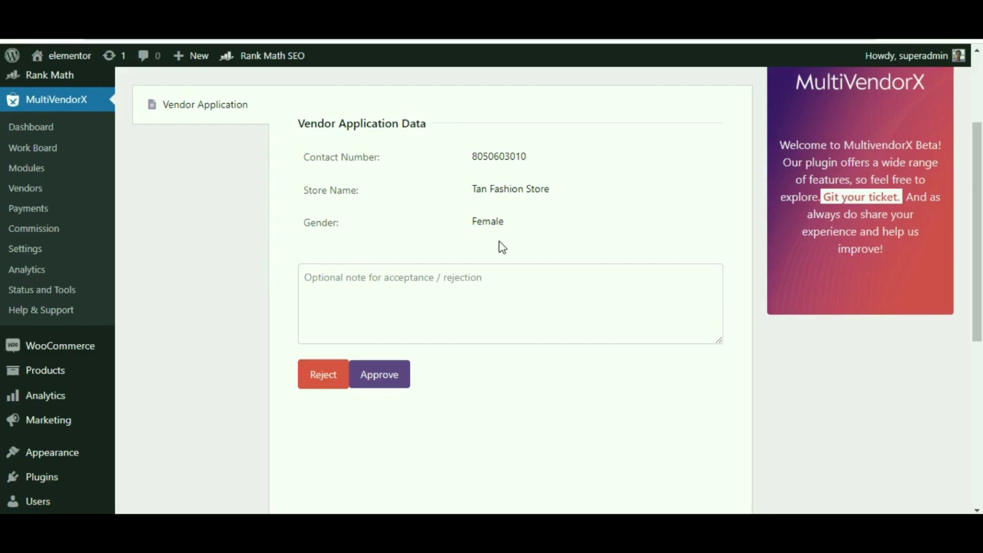
pyautogui.click(311, 122)
pyautogui.moveTo(348, 123); pyautogui.dragTo(435, 131)
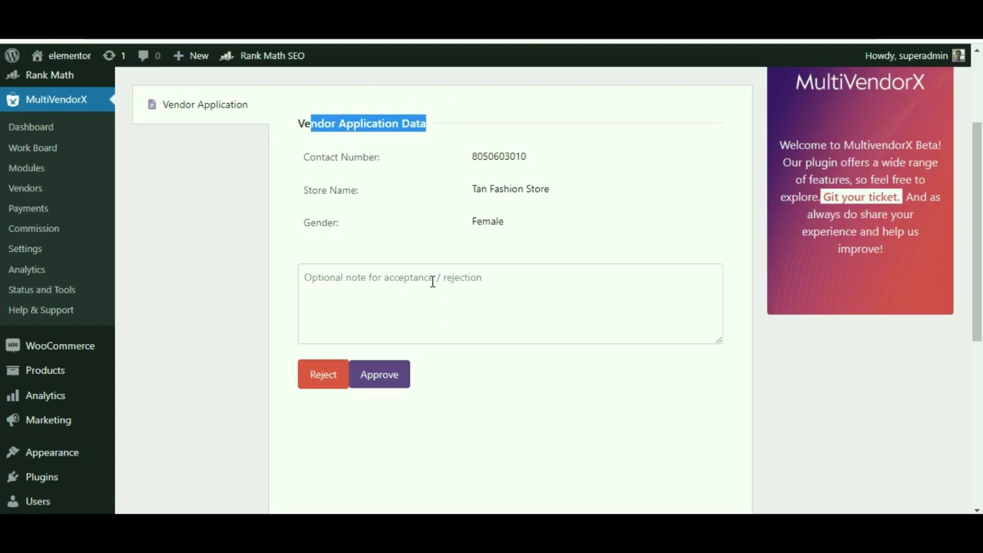
pyautogui.click(570, 259)
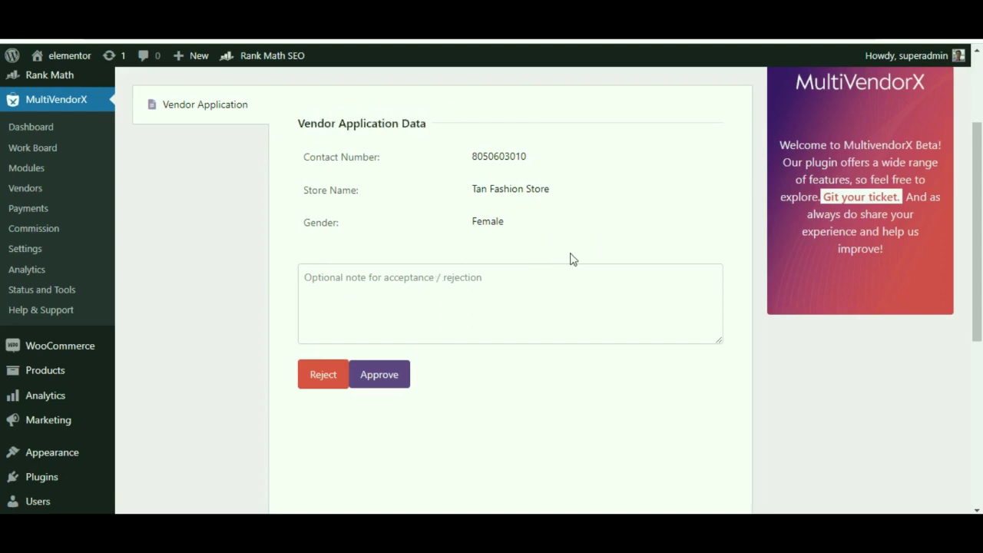
pyautogui.scroll(-1, 571, 259)
pyautogui.scroll(2, 570, 259)
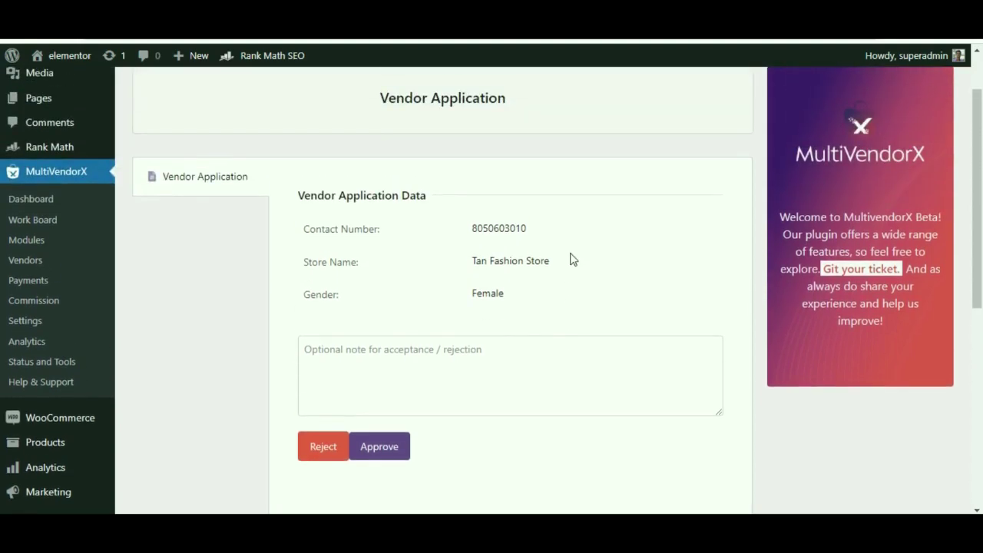